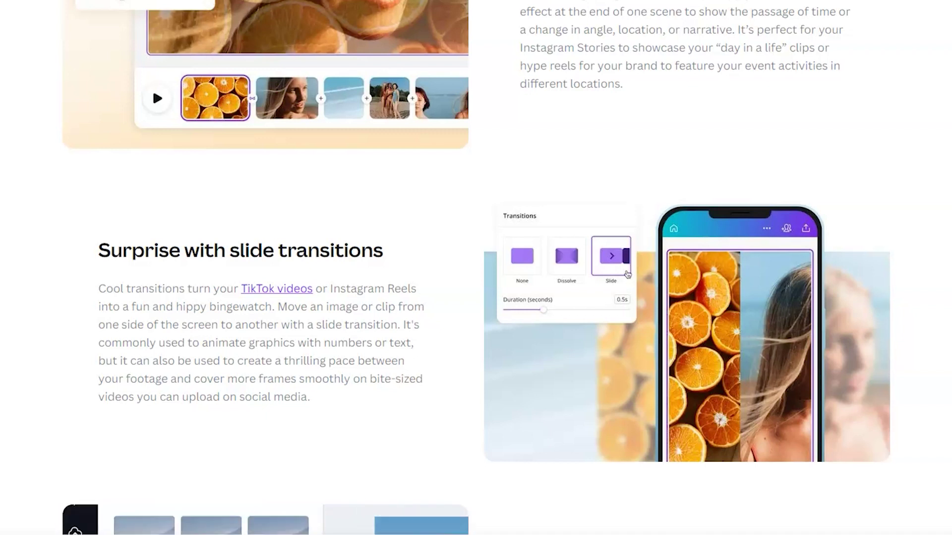
{"action": "scroll", "coordinate": [476, 268], "scroll_direction": "down", "scroll_amount": 5}
{"action": "scroll", "coordinate": [476, 268], "scroll_direction": "down", "scroll_amount": 5}
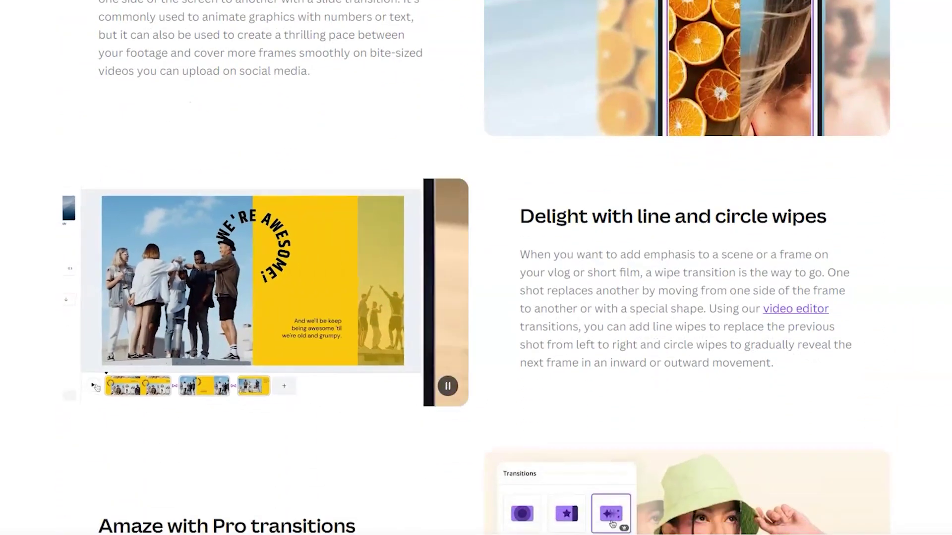
{"action": "scroll", "coordinate": [476, 268], "scroll_direction": "down", "scroll_amount": 1}
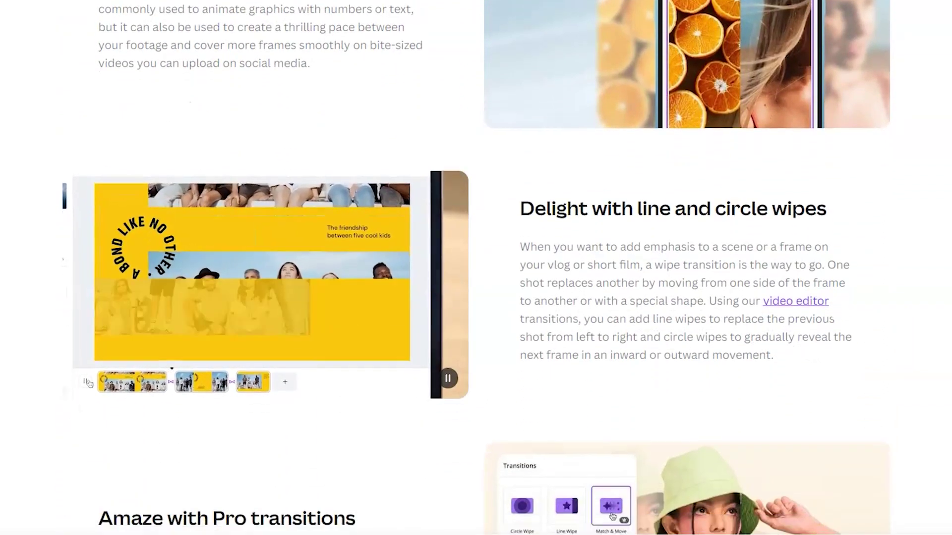
{"action": "scroll", "coordinate": [476, 268], "scroll_direction": "down", "scroll_amount": 5}
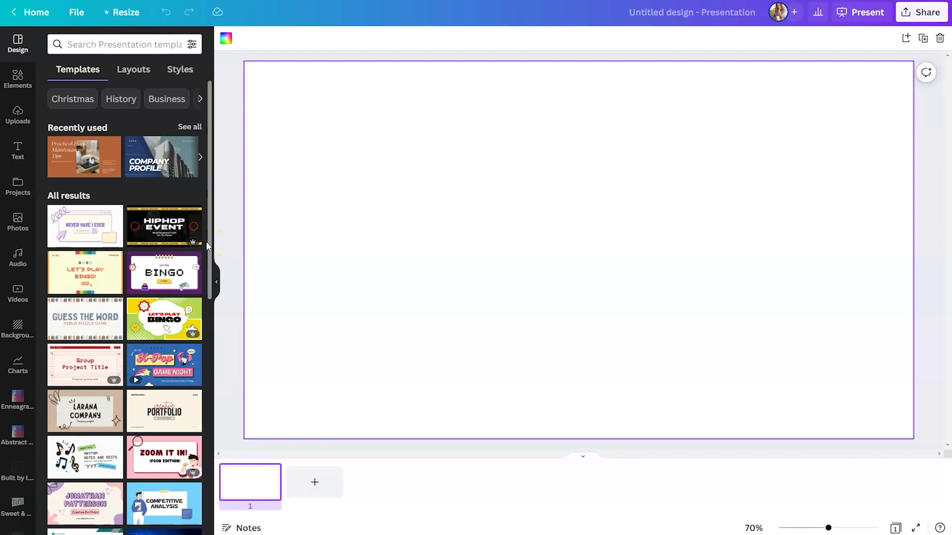
- Apply all ten pages of the Red Yellow Retro Playful Bingo Game template to the presentation
{"action": "left_click", "coordinate": [89, 269]}
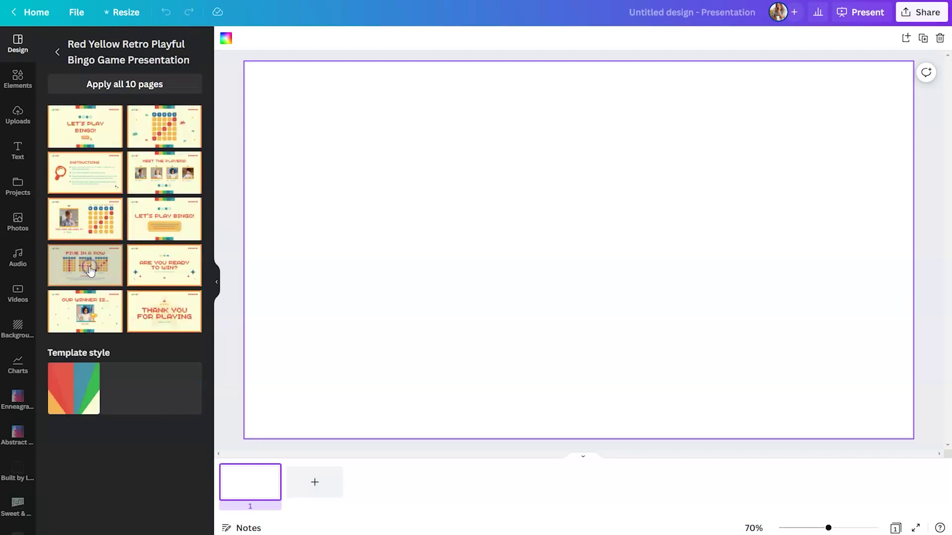
{"action": "left_click", "coordinate": [125, 84]}
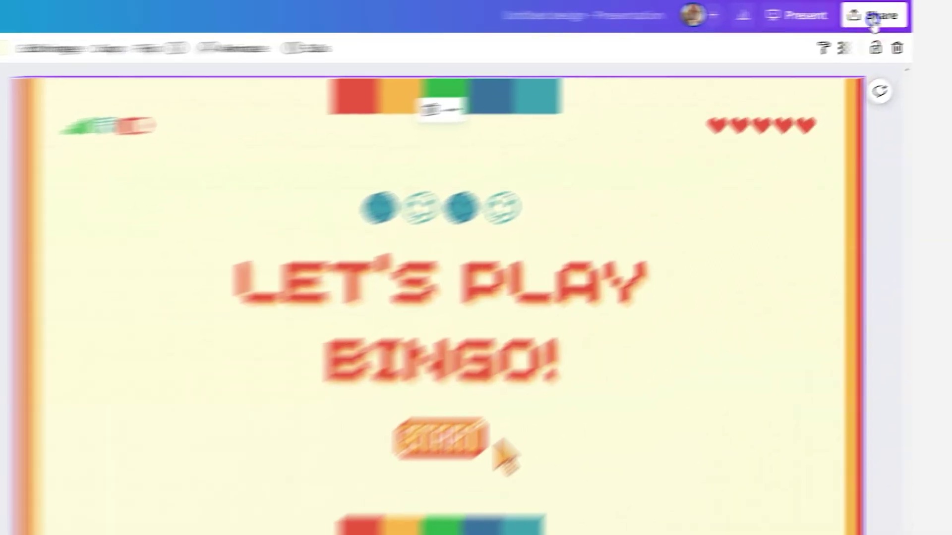
- Show the available download file types from the Share menu's Download options
{"action": "left_click", "coordinate": [920, 13]}
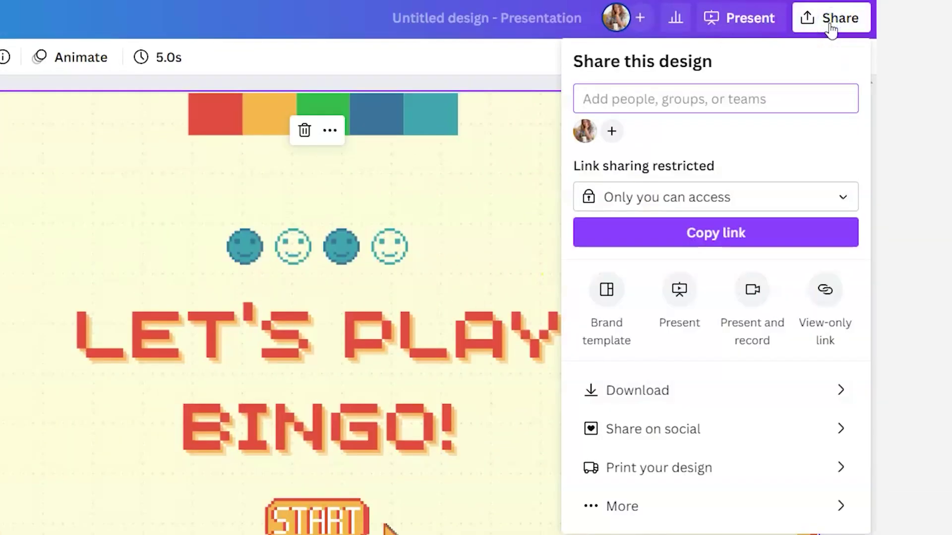
{"action": "left_click", "coordinate": [728, 395]}
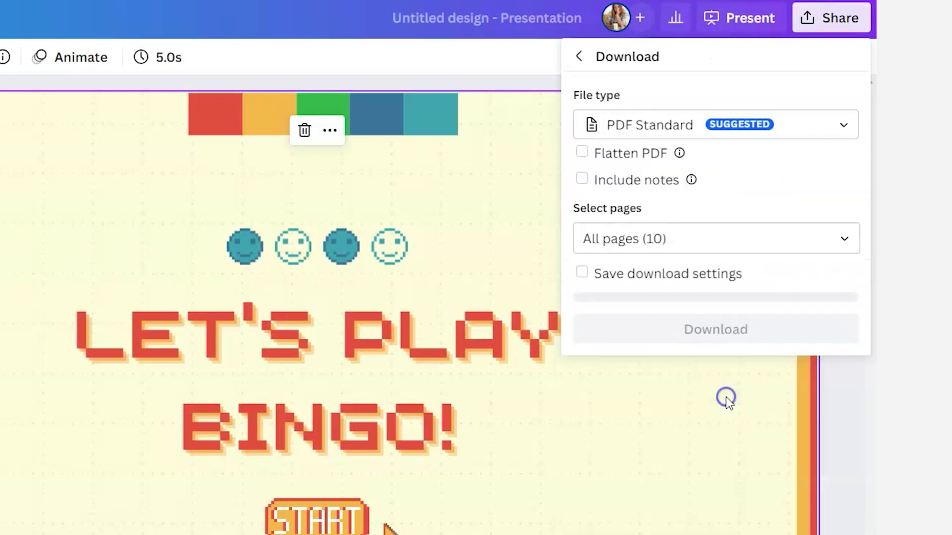
{"action": "left_click", "coordinate": [647, 127]}
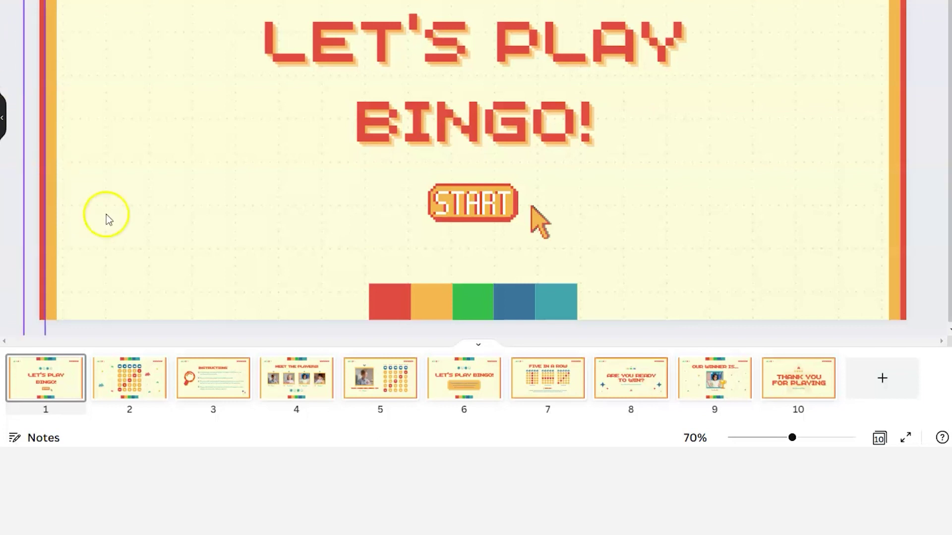
- Toggle the page strip, hide the template panel to widen the canvas, and show page 1's options
{"action": "left_click", "coordinate": [482, 346]}
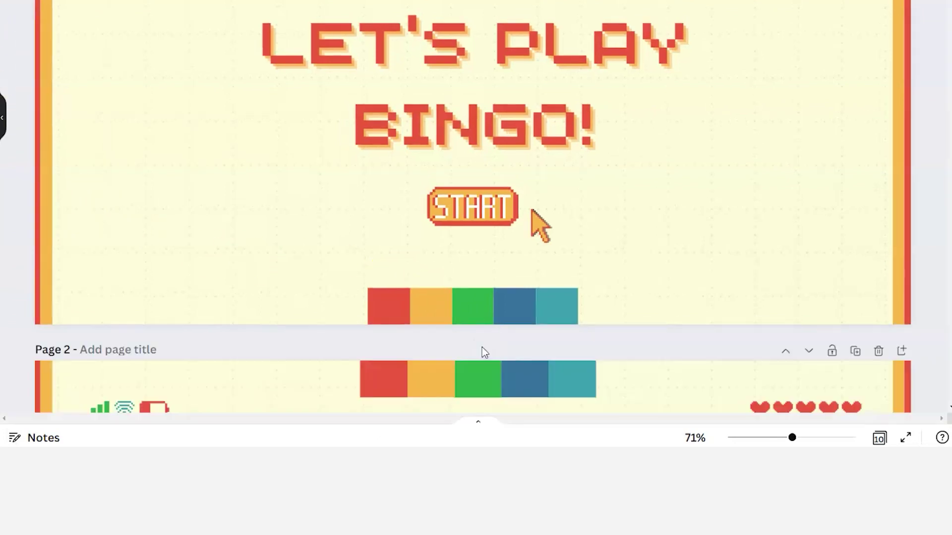
{"action": "left_click", "coordinate": [480, 429]}
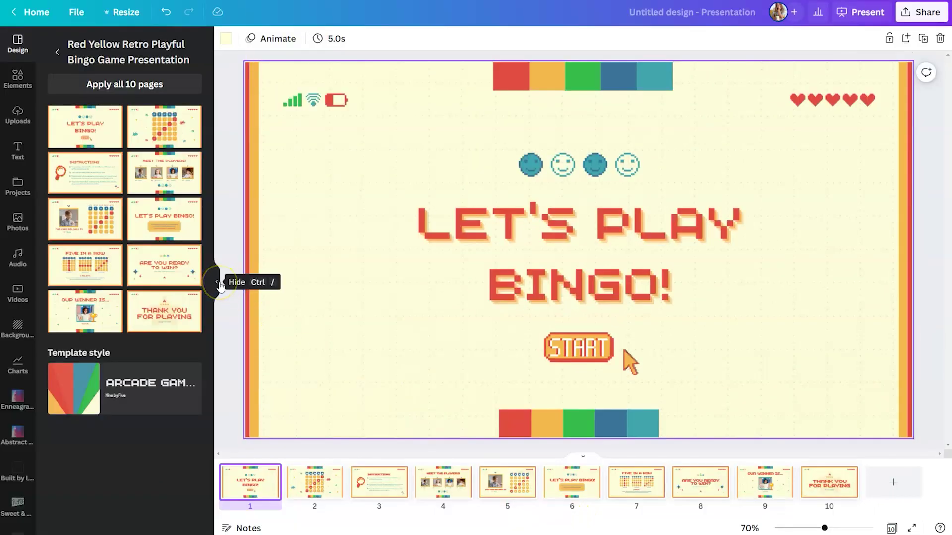
{"action": "left_click", "coordinate": [219, 284]}
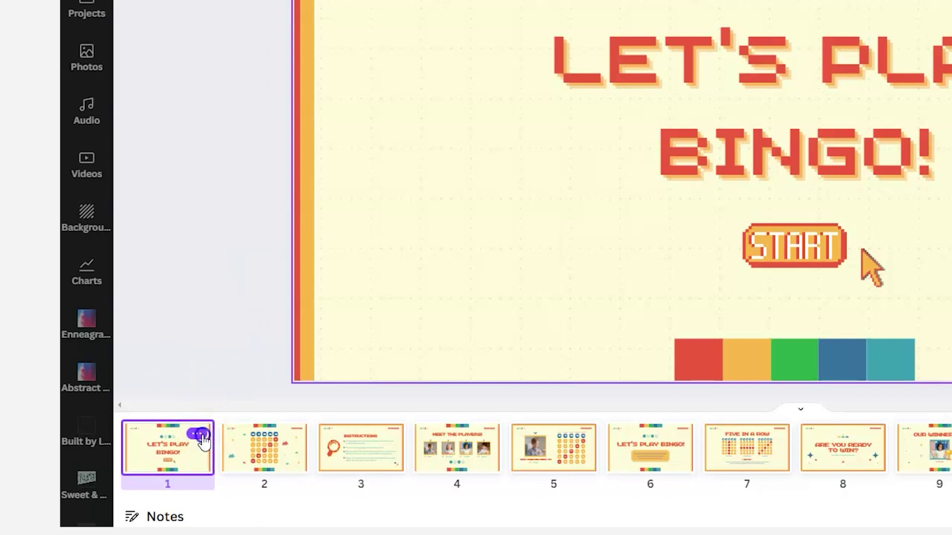
{"action": "left_click", "coordinate": [202, 437]}
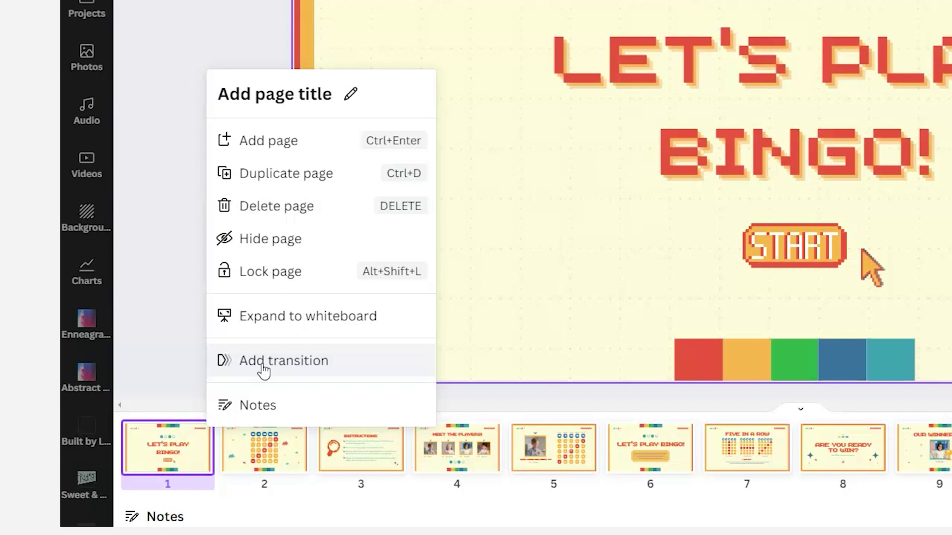
- Add a transition to the first page, bringing up the transition effects list
{"action": "left_click", "coordinate": [264, 364]}
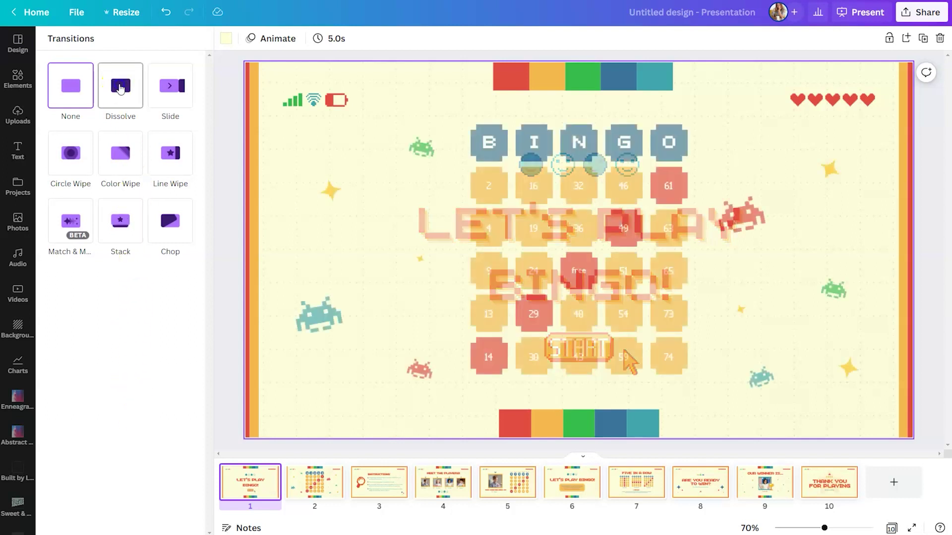
- Try Dissolve and Slide, settle on Color Wipe and lengthen its duration to 2 seconds
{"action": "left_click", "coordinate": [120, 88]}
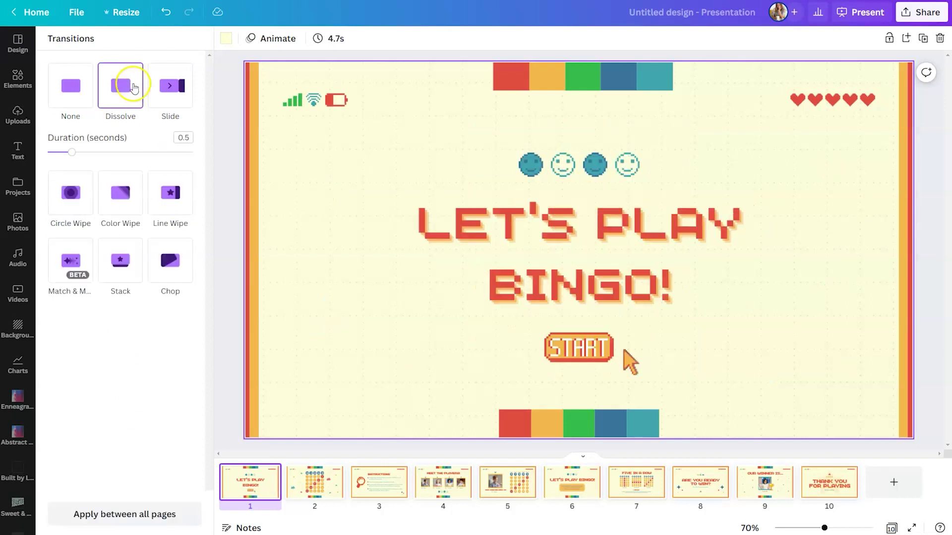
{"action": "left_click", "coordinate": [170, 86]}
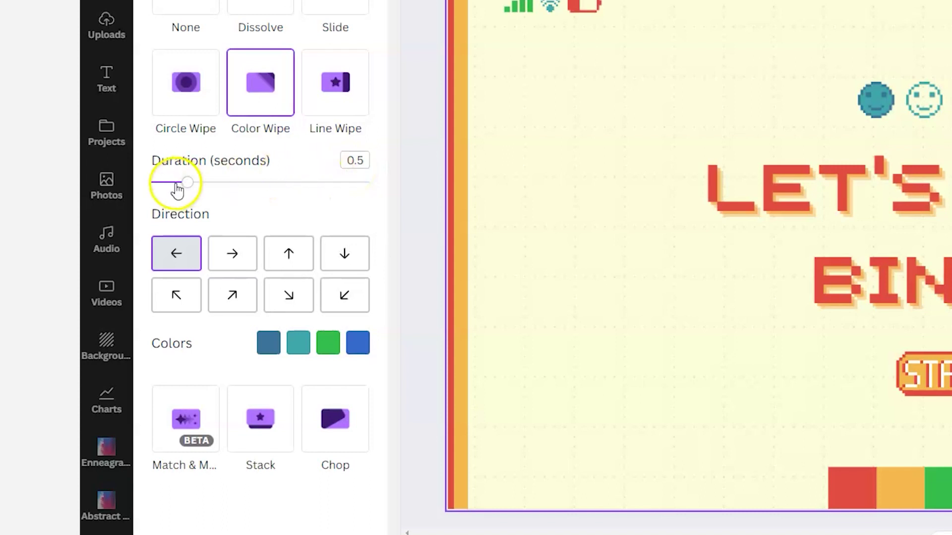
{"action": "mouse_move", "coordinate": [188, 184]}
{"action": "left_mouse_down"}
{"action": "mouse_move", "coordinate": [386, 200]}
{"action": "mouse_move", "coordinate": [329, 206]}
{"action": "left_mouse_up"}
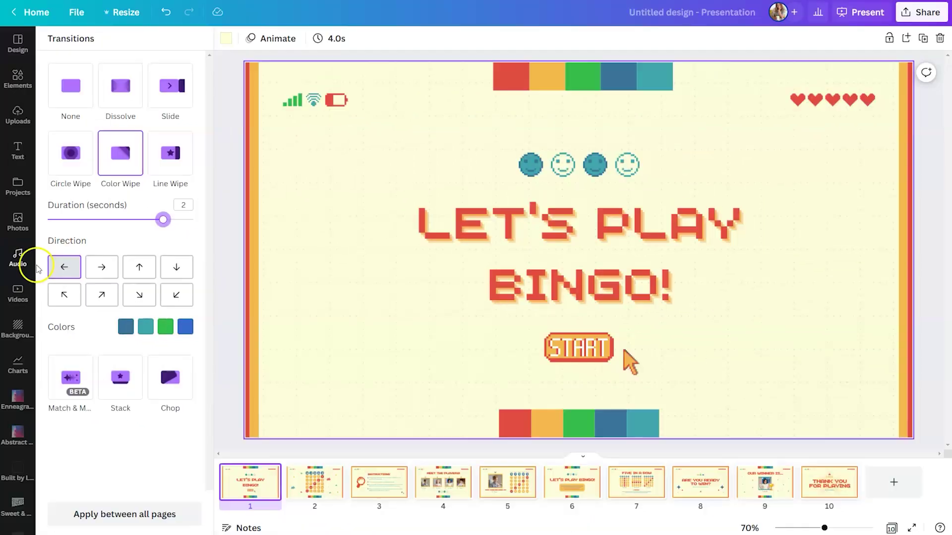
- Set the wipe direction to diagonal toward the bottom right after previewing leftward
{"action": "left_click", "coordinate": [64, 268]}
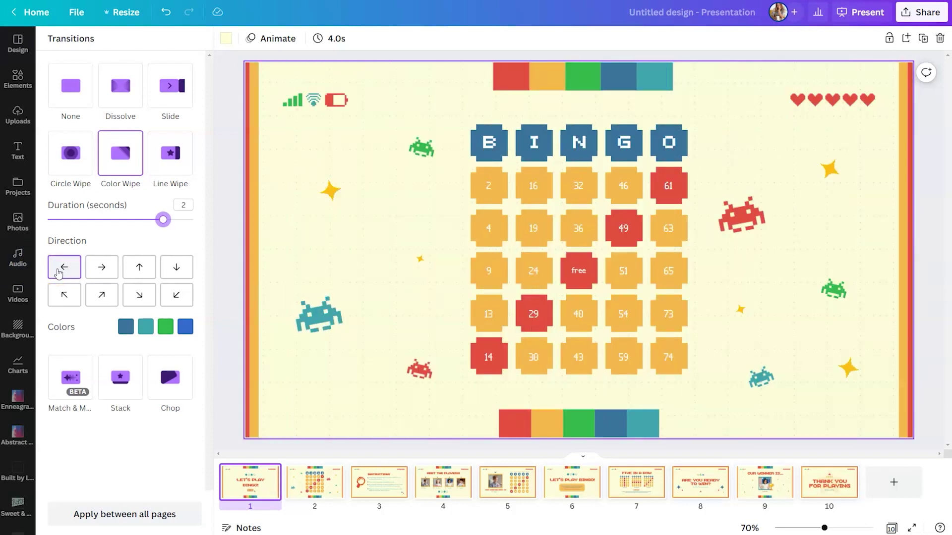
{"action": "left_click", "coordinate": [139, 296]}
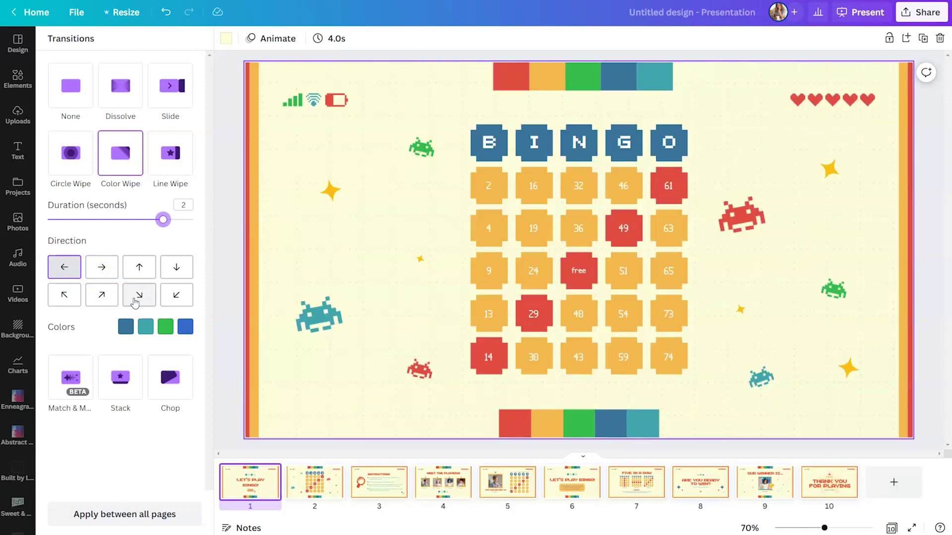
{"action": "left_click", "coordinate": [136, 300]}
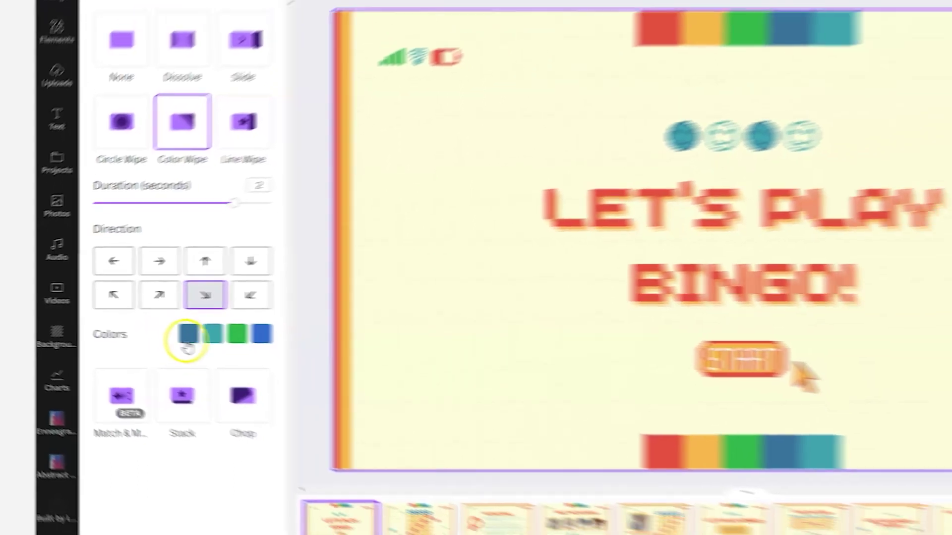
- Make the first wipe band red and the third orange, giving a red, teal, orange, blue palette
{"action": "left_click", "coordinate": [269, 342]}
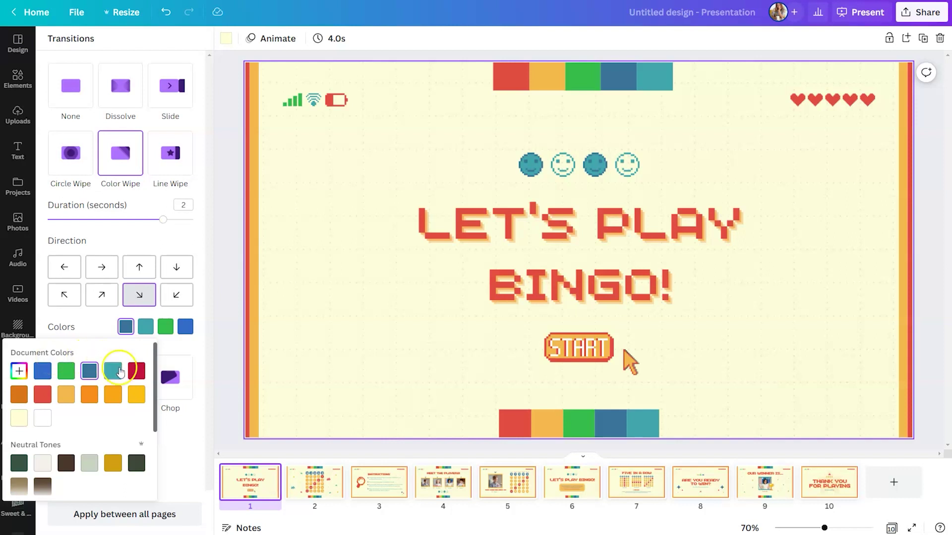
{"action": "left_click", "coordinate": [136, 371]}
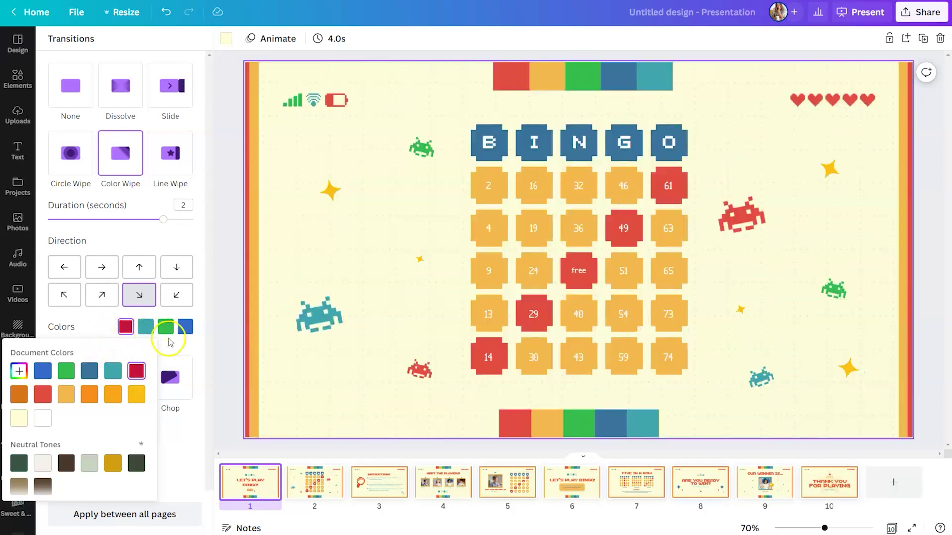
{"action": "left_click", "coordinate": [165, 328]}
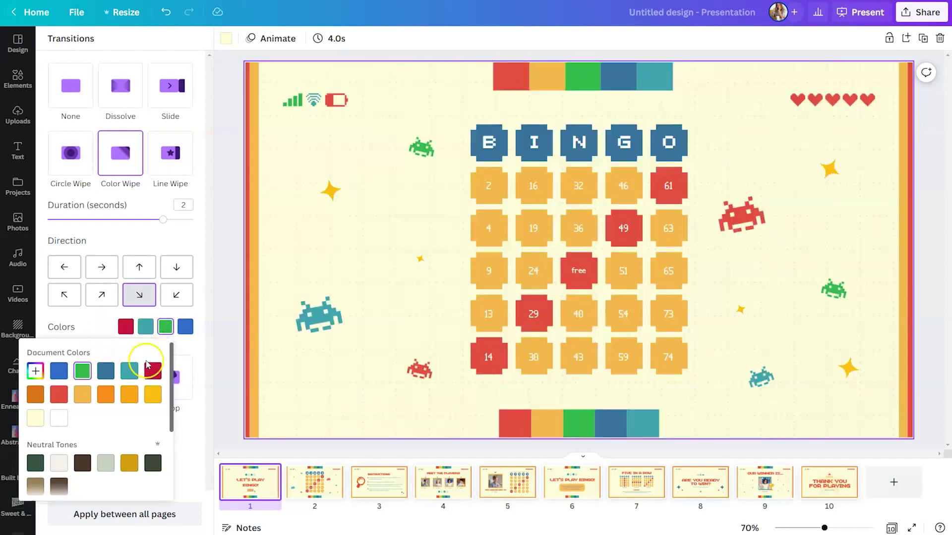
{"action": "left_click", "coordinate": [34, 395]}
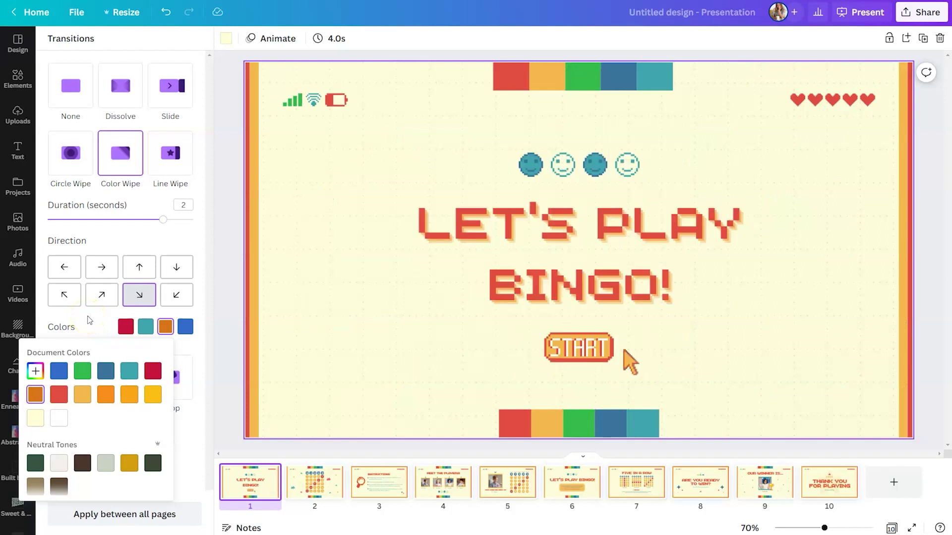
{"action": "left_click", "coordinate": [88, 321]}
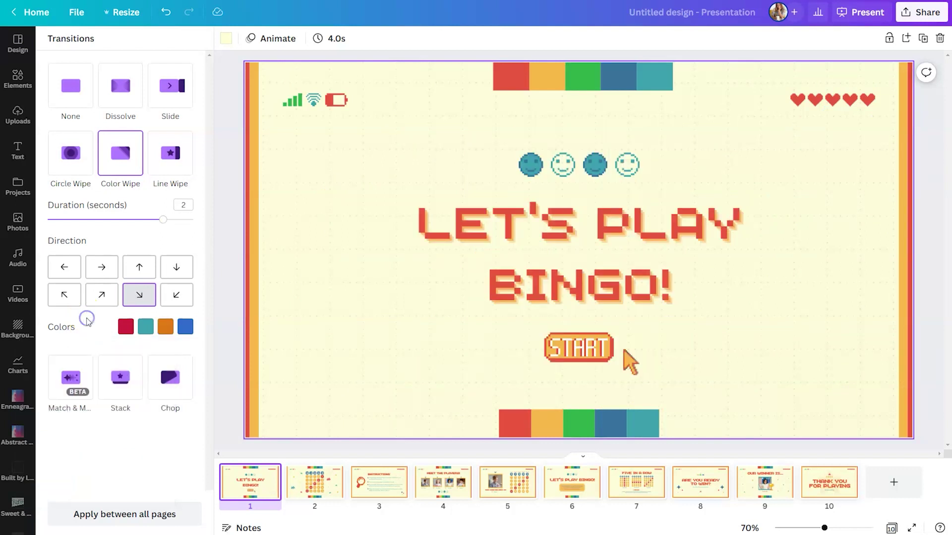